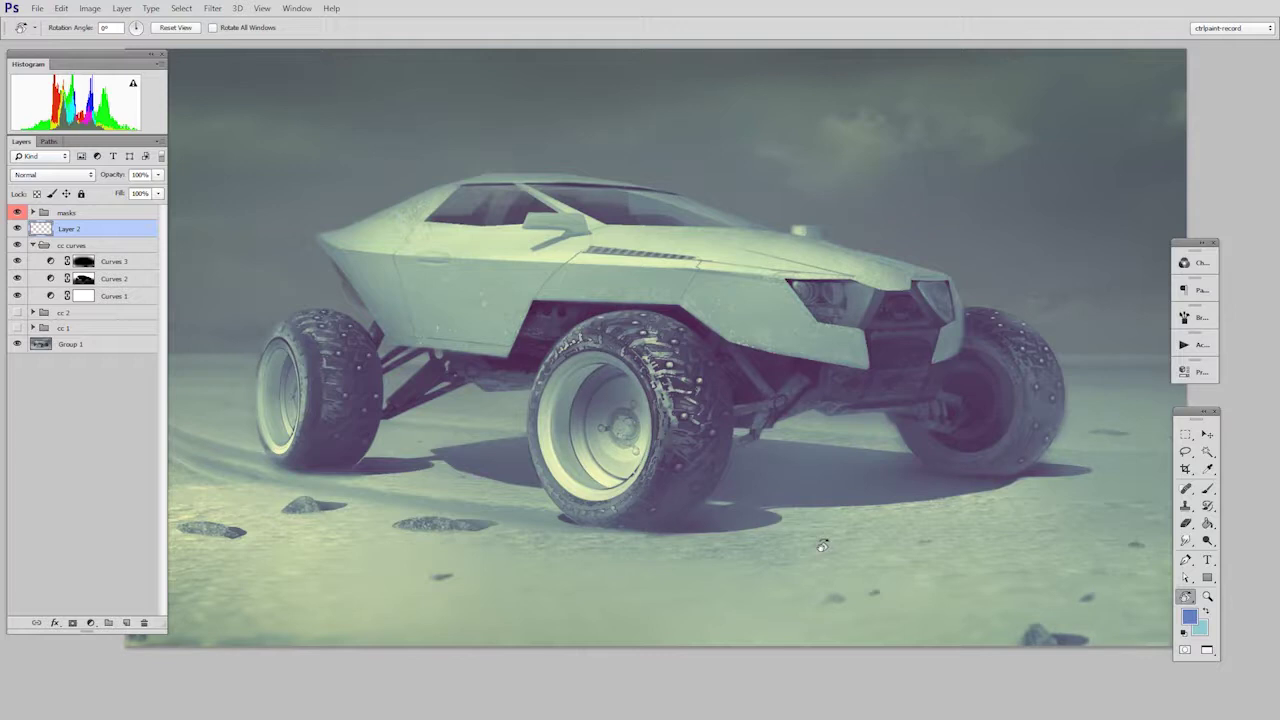
- Create blank Layer 3 above Layer 2 with the new-layer shortcut
key("ctrl+shift+alt+n")
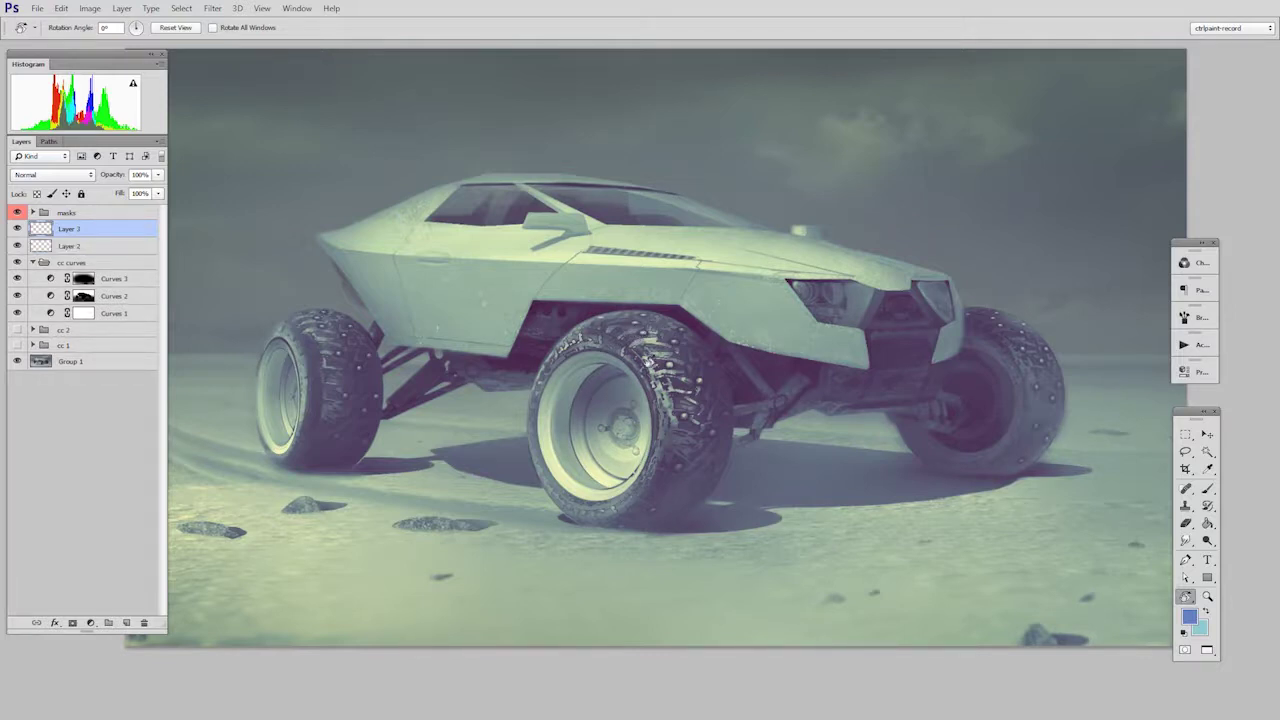
- Set the brush colour to yellow and paint a long wavy stroke across the car on Layer 3
key("b")
right_click(688, 318)
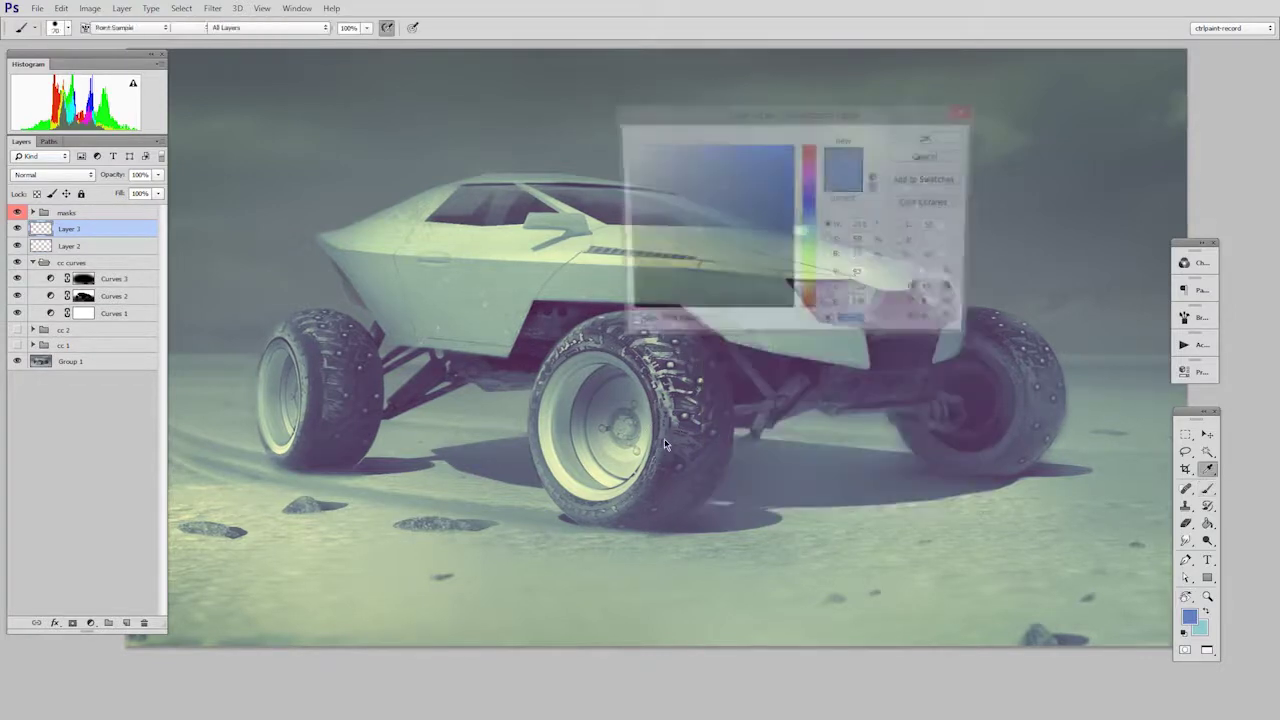
left_click_drag(813, 168, 813, 289)
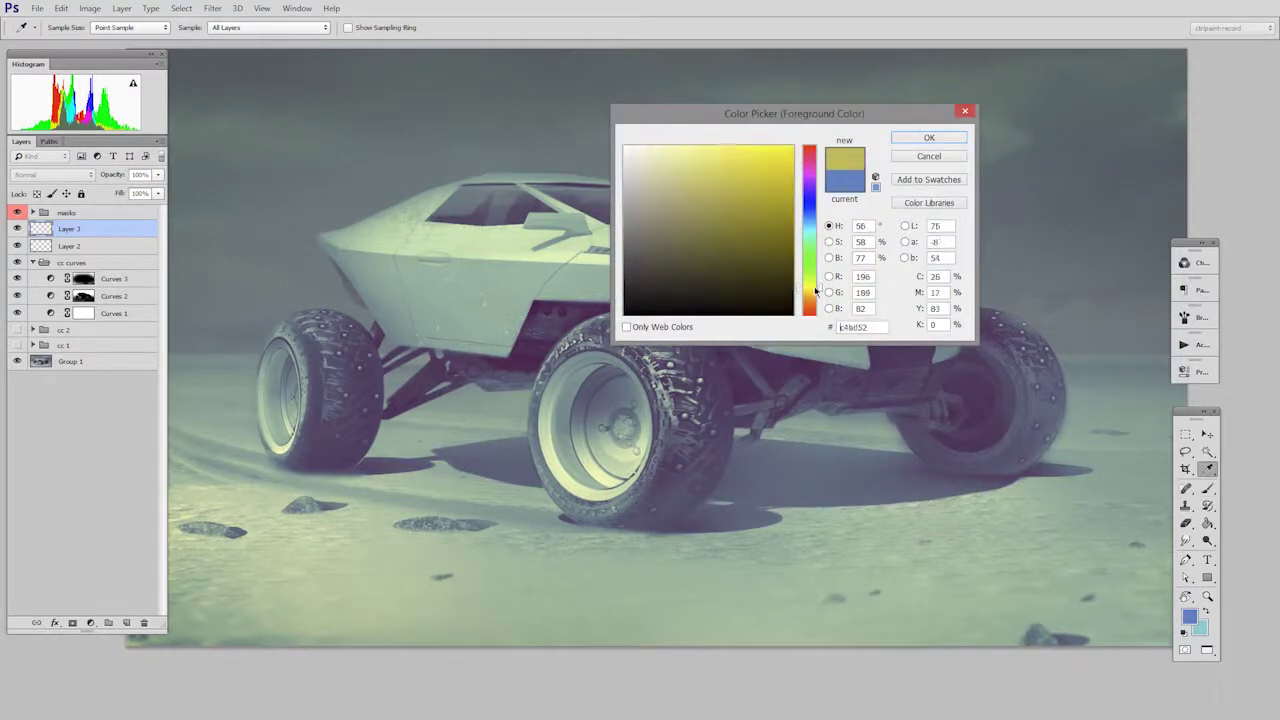
left_click(950, 138)
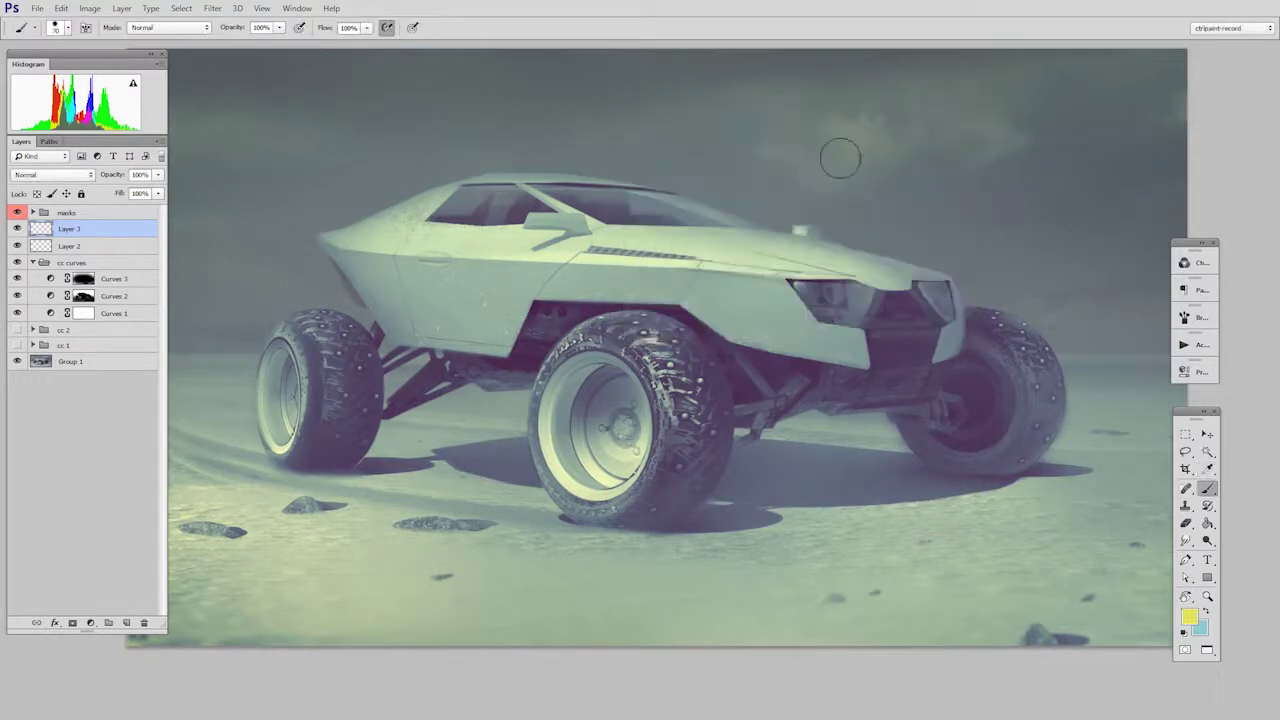
mouse_move(898, 118)
left_mouse_down()
mouse_move(571, 443)
mouse_move(435, 530)
left_mouse_up()
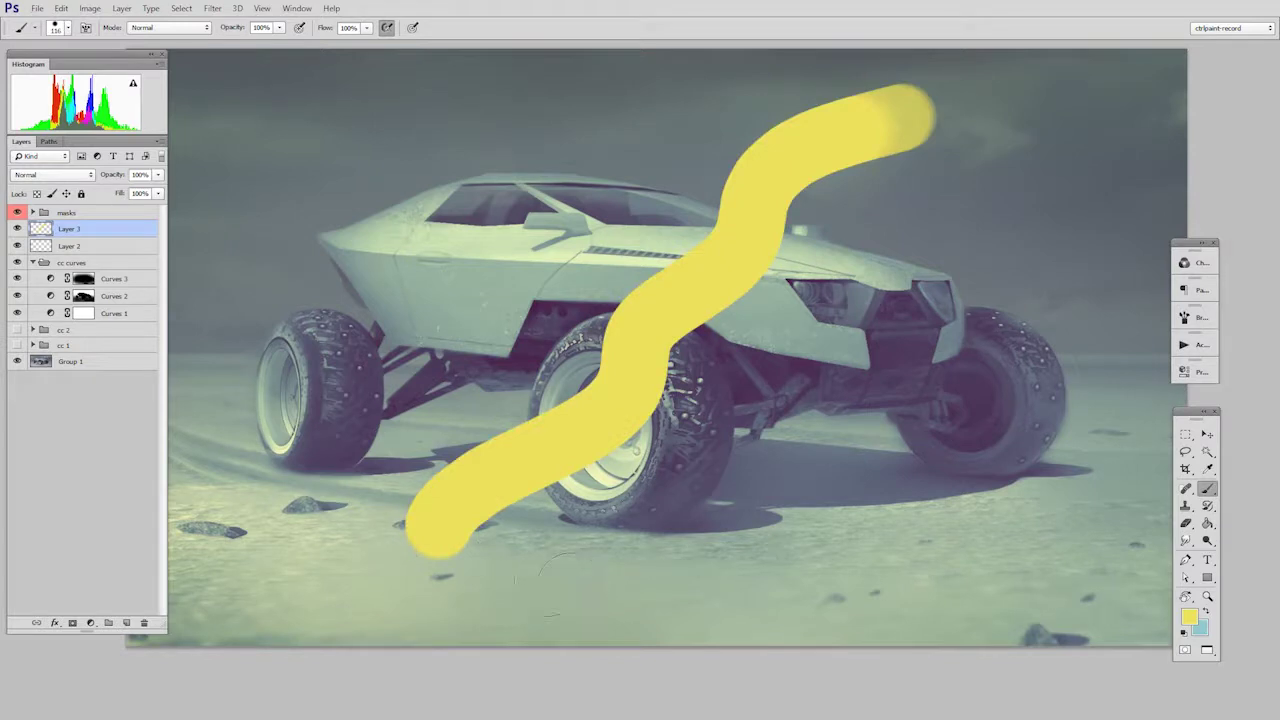
right_click(100, 233)
- Split Layer 3's Underlying Layer black Blend If slider to about 95/147 and apply it
left_click(208, 150)
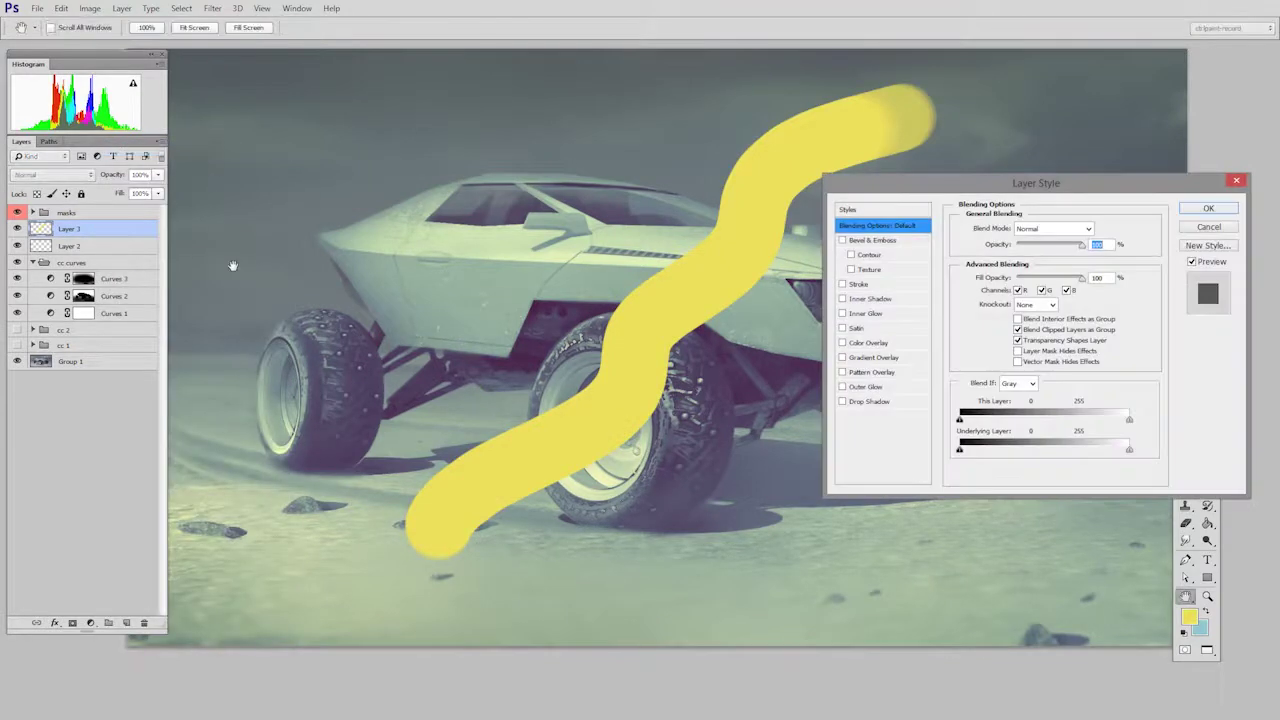
left_click_drag(1008, 188, 998, 240)
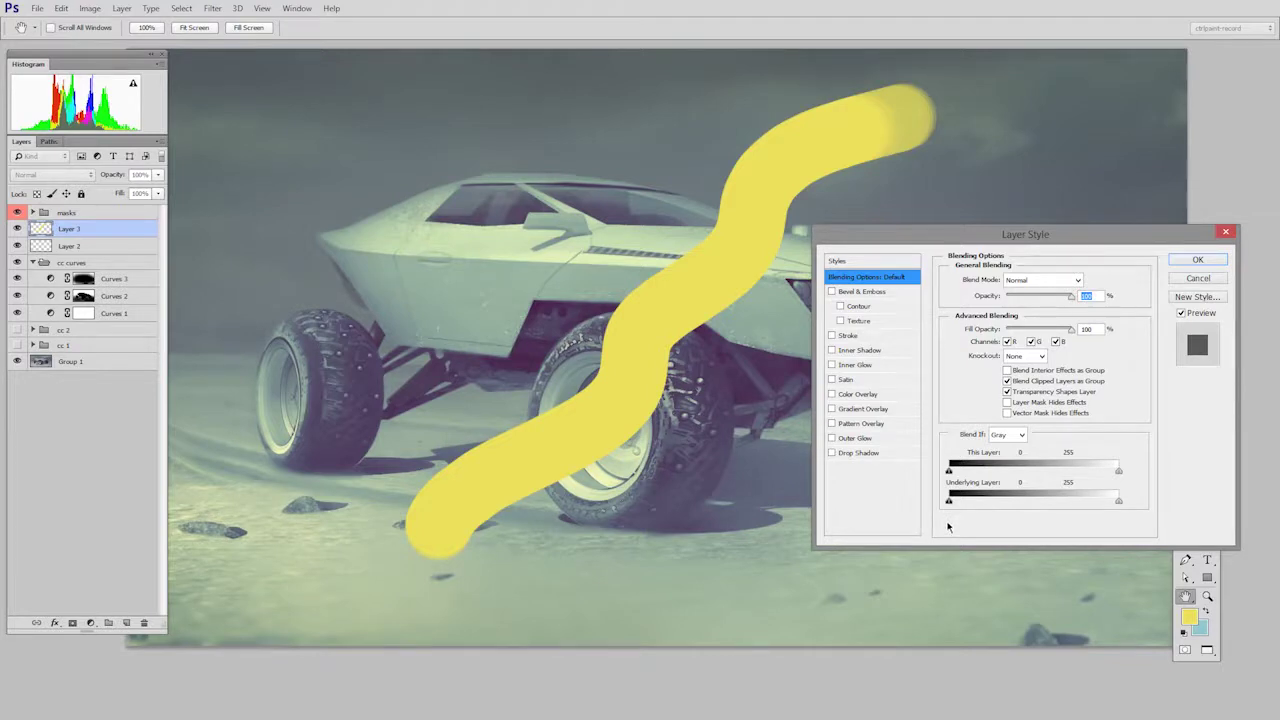
left_click_drag(1066, 234, 1121, 297)
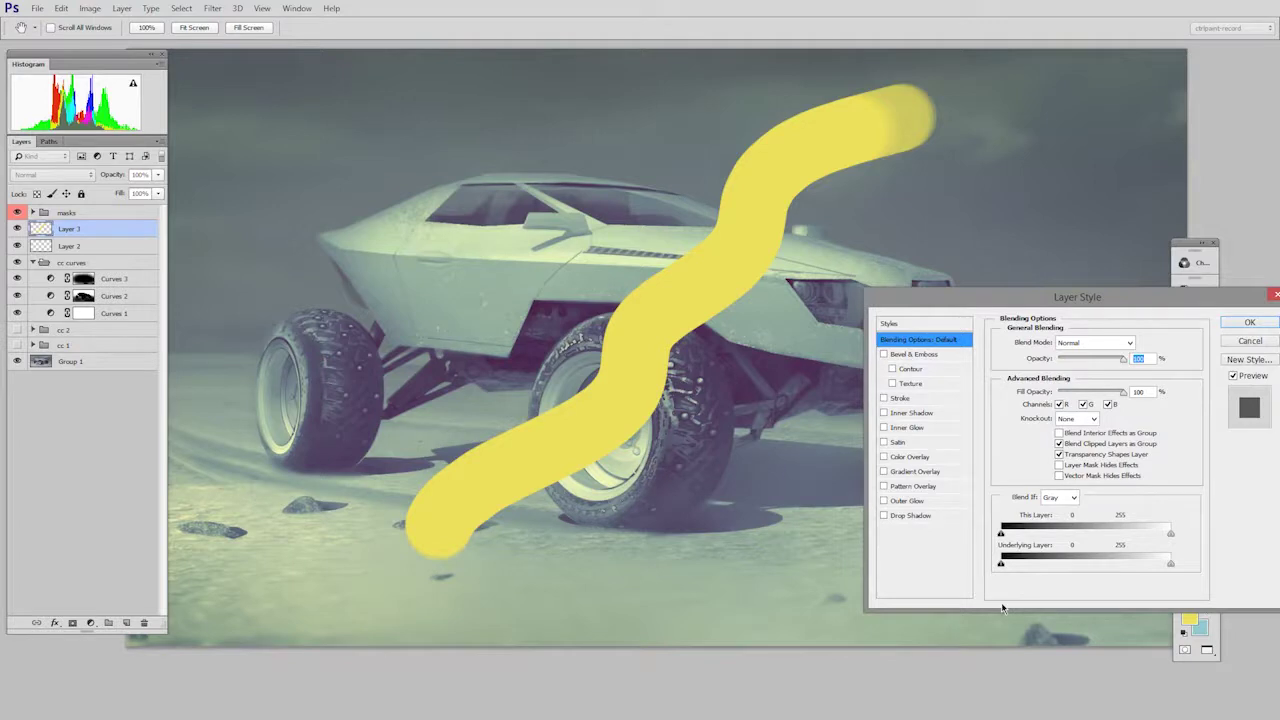
left_click_drag(1001, 563, 1094, 562)
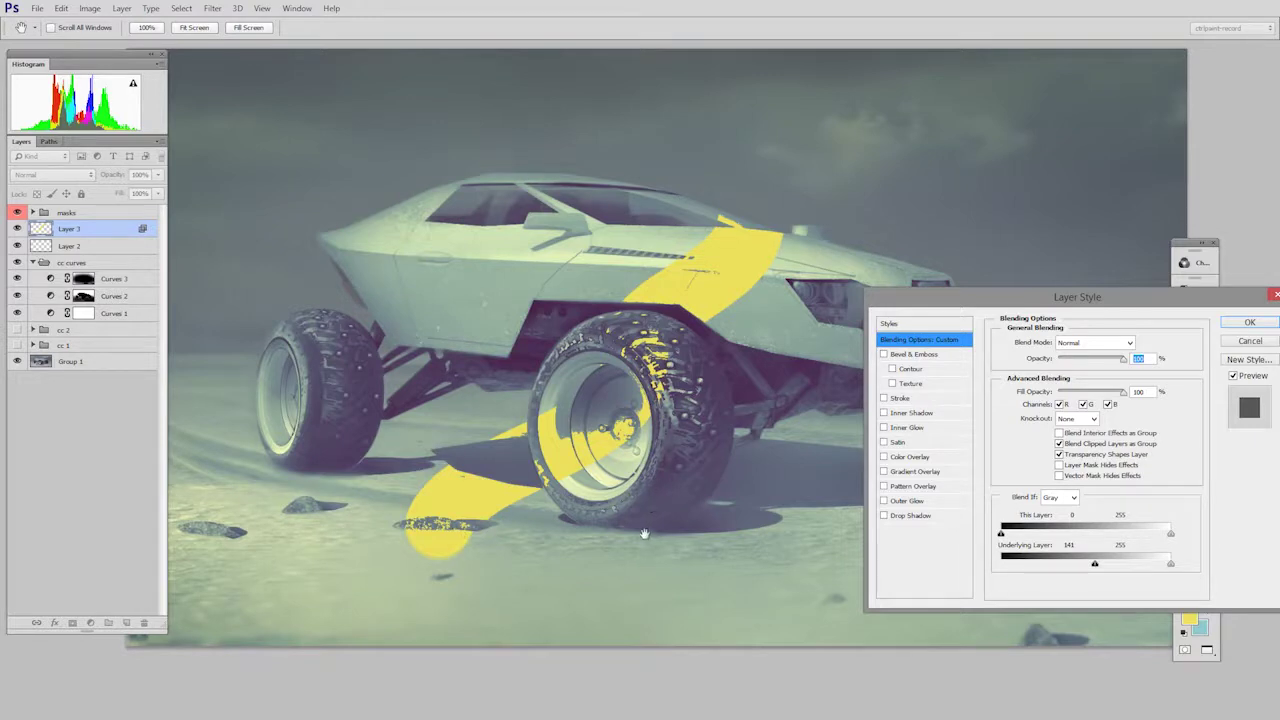
left_click_drag(1094, 563, 1080, 563)
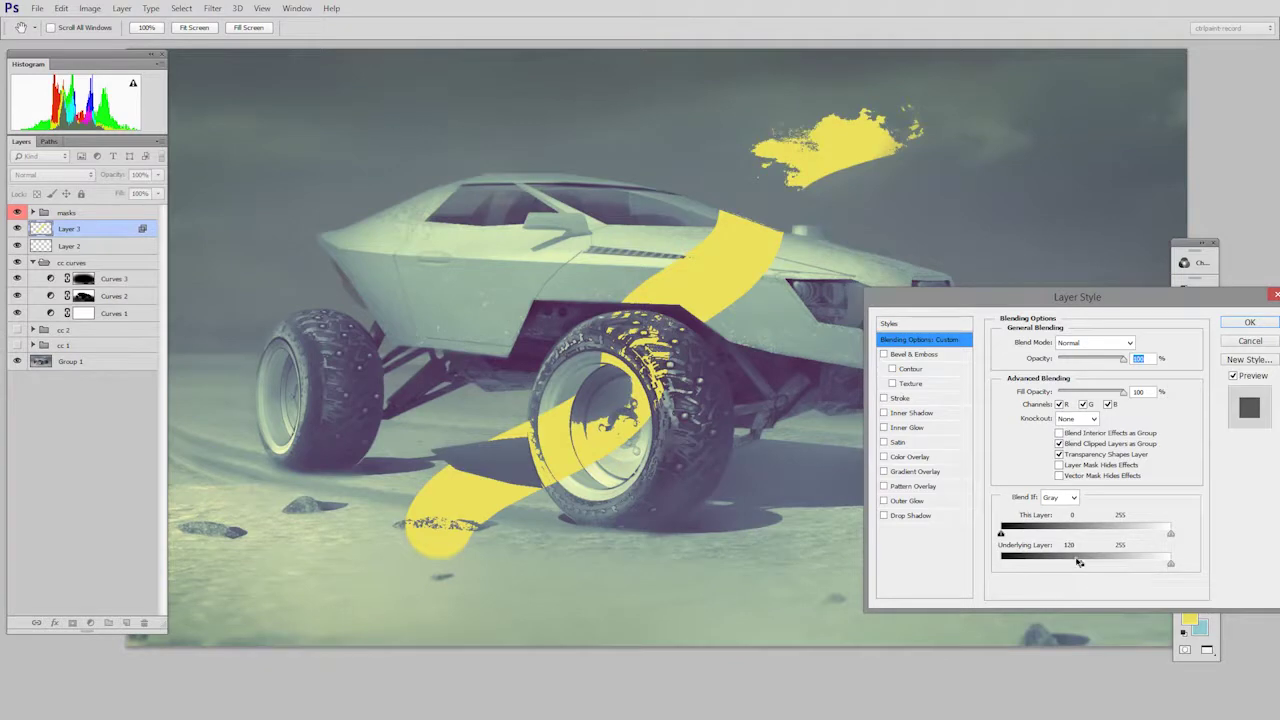
mouse_move(1080, 566)
left_mouse_down()
mouse_move(1068, 566)
mouse_move(1102, 566)
mouse_move(1062, 564)
mouse_move(1100, 564)
left_mouse_up()
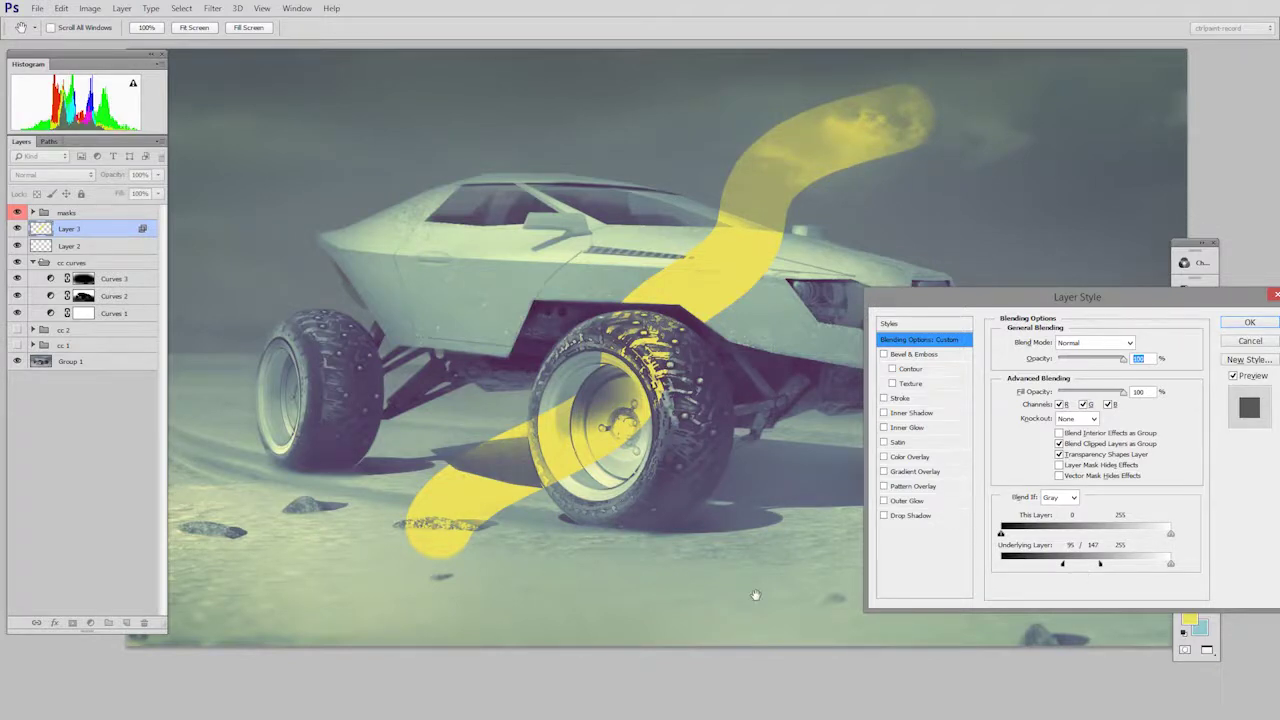
left_click(1246, 325)
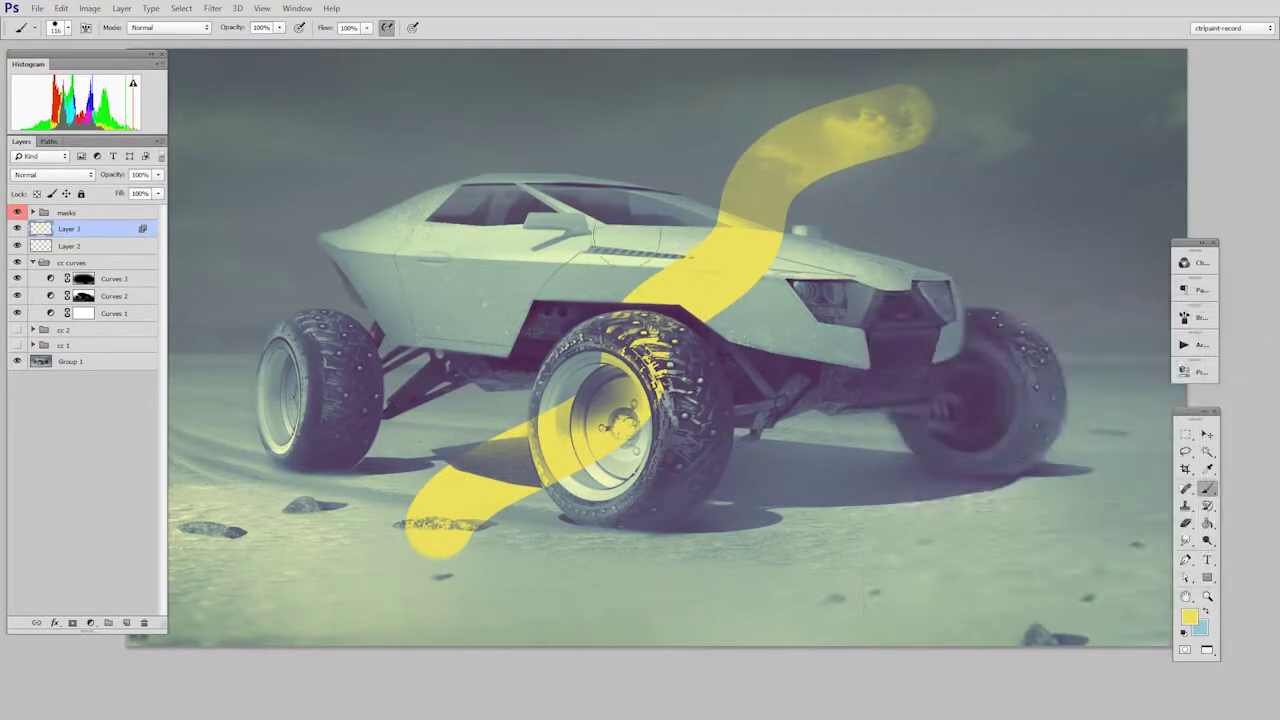
- Paint three more yellow test strokes around the car, then delete Layer 3
mouse_move(555, 135)
left_mouse_down()
mouse_move(500, 370)
mouse_move(425, 430)
left_mouse_up()
mouse_move(352, 170)
left_mouse_down()
mouse_move(325, 470)
mouse_move(610, 190)
mouse_move(420, 270)
mouse_move(280, 290)
mouse_move(688, 270)
mouse_move(860, 300)
mouse_move(780, 440)
mouse_move(900, 190)
mouse_move(783, 228)
left_mouse_up()
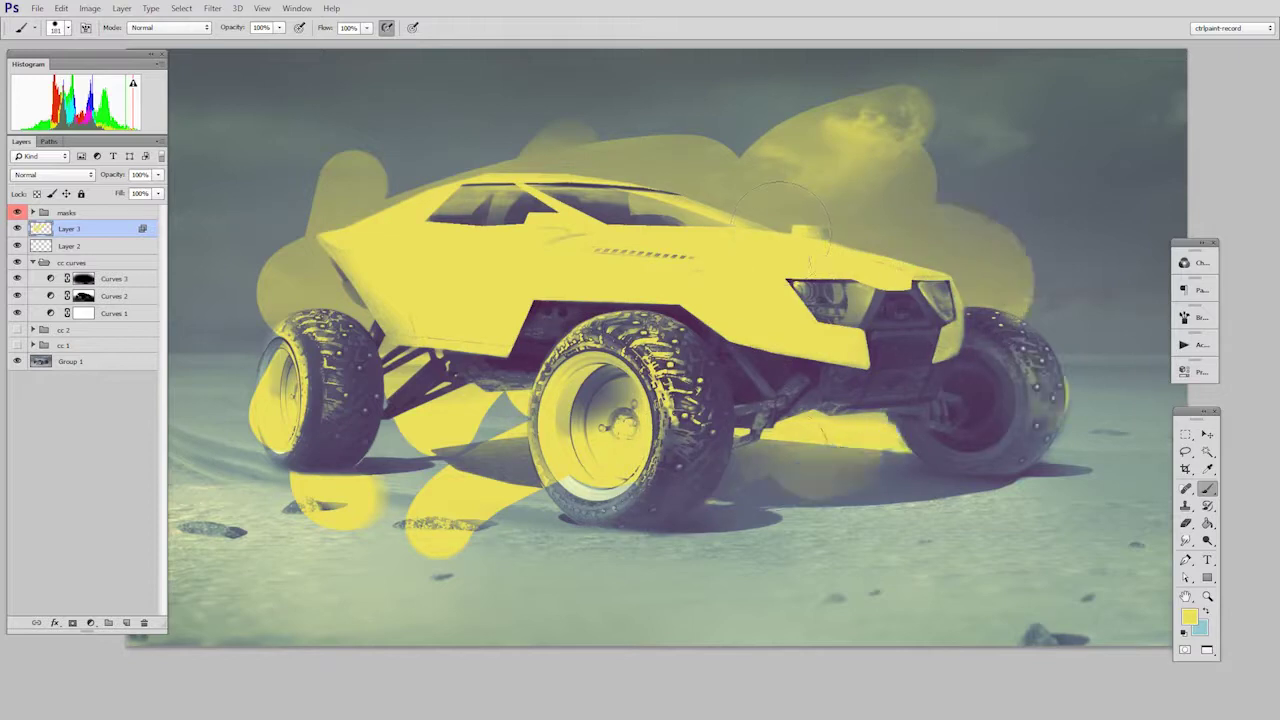
left_click_drag(660, 510, 1095, 420)
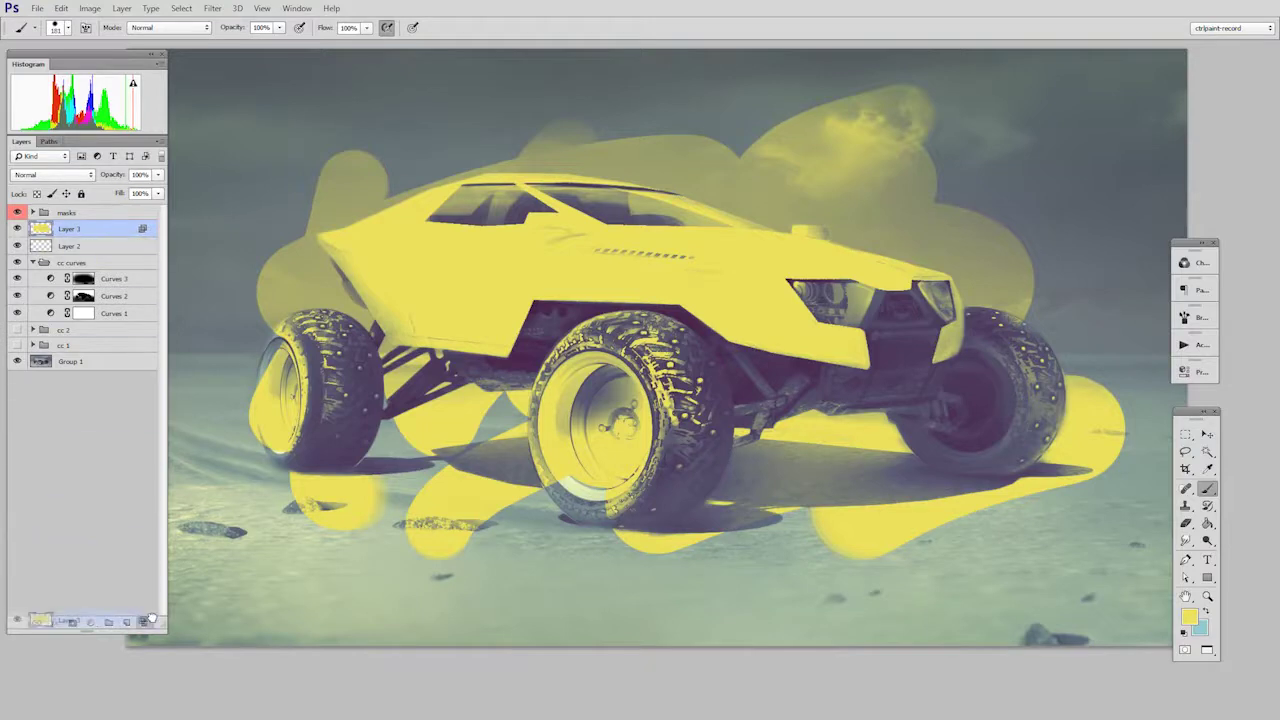
left_click_drag(70, 228, 144, 622)
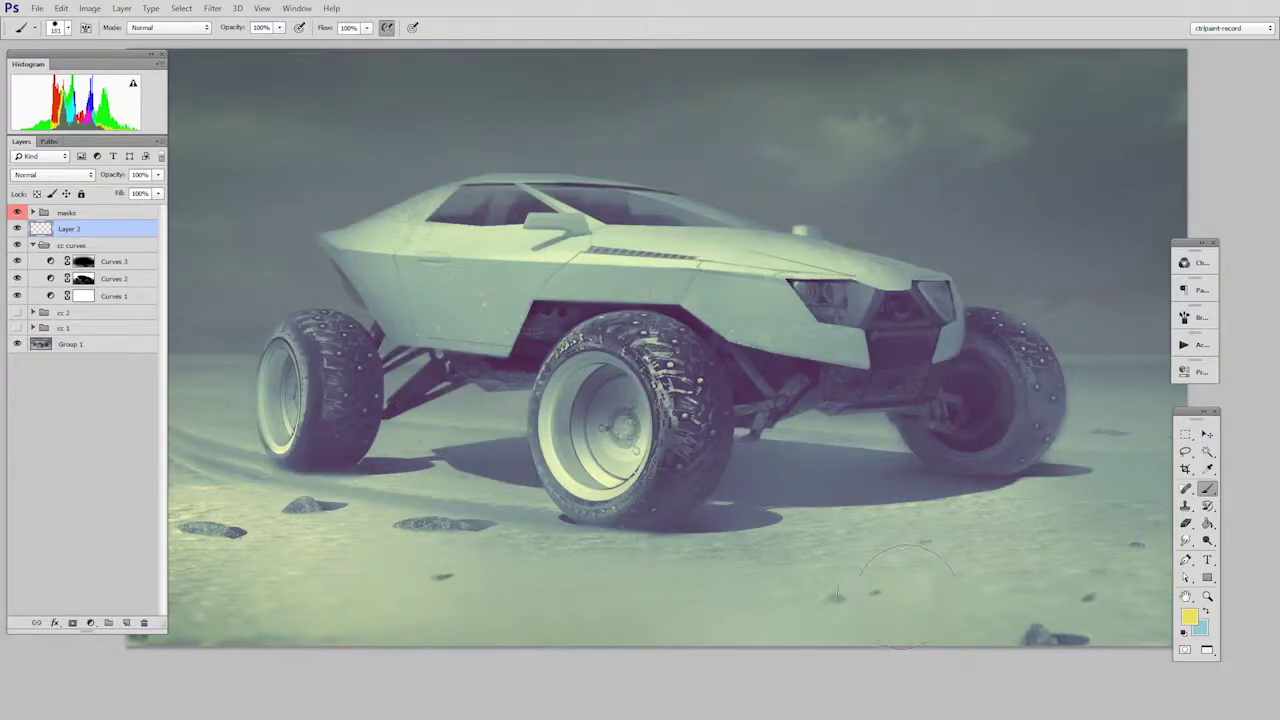
- Select Curves 1 and toggle its visibility to compare the render with and without the grade
left_click(130, 298)
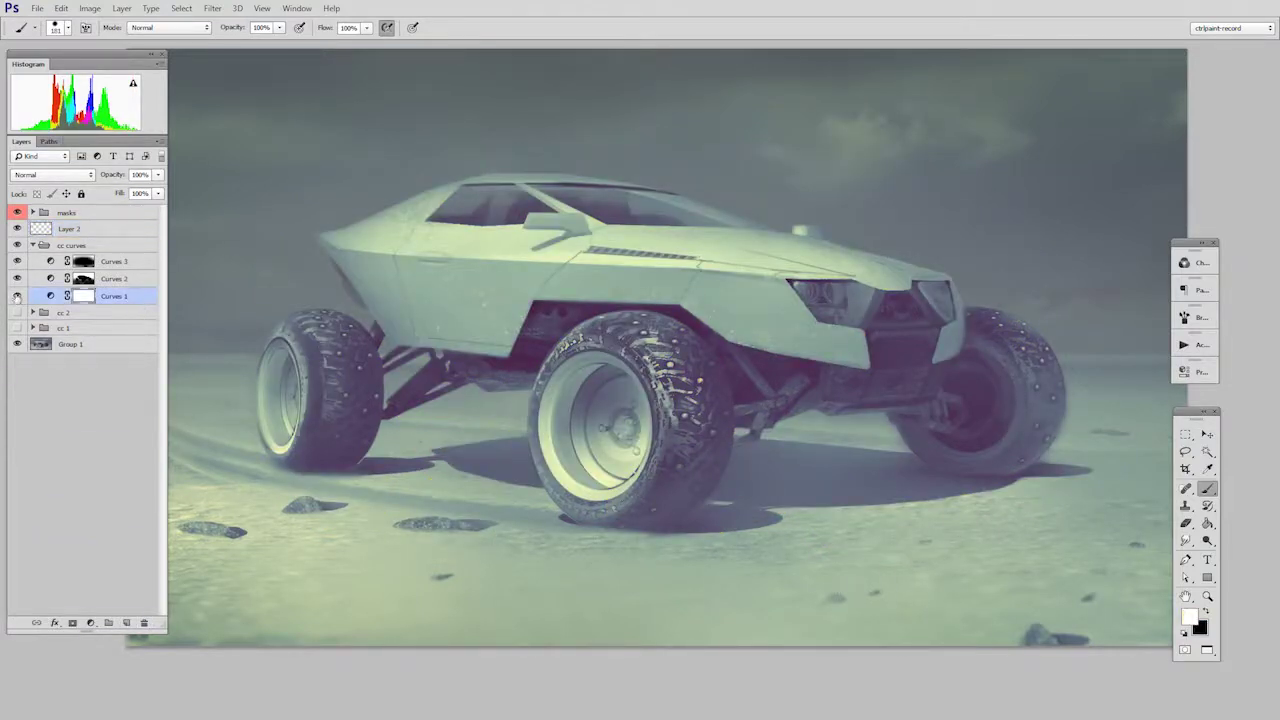
left_click(17, 297)
left_click(17, 297)
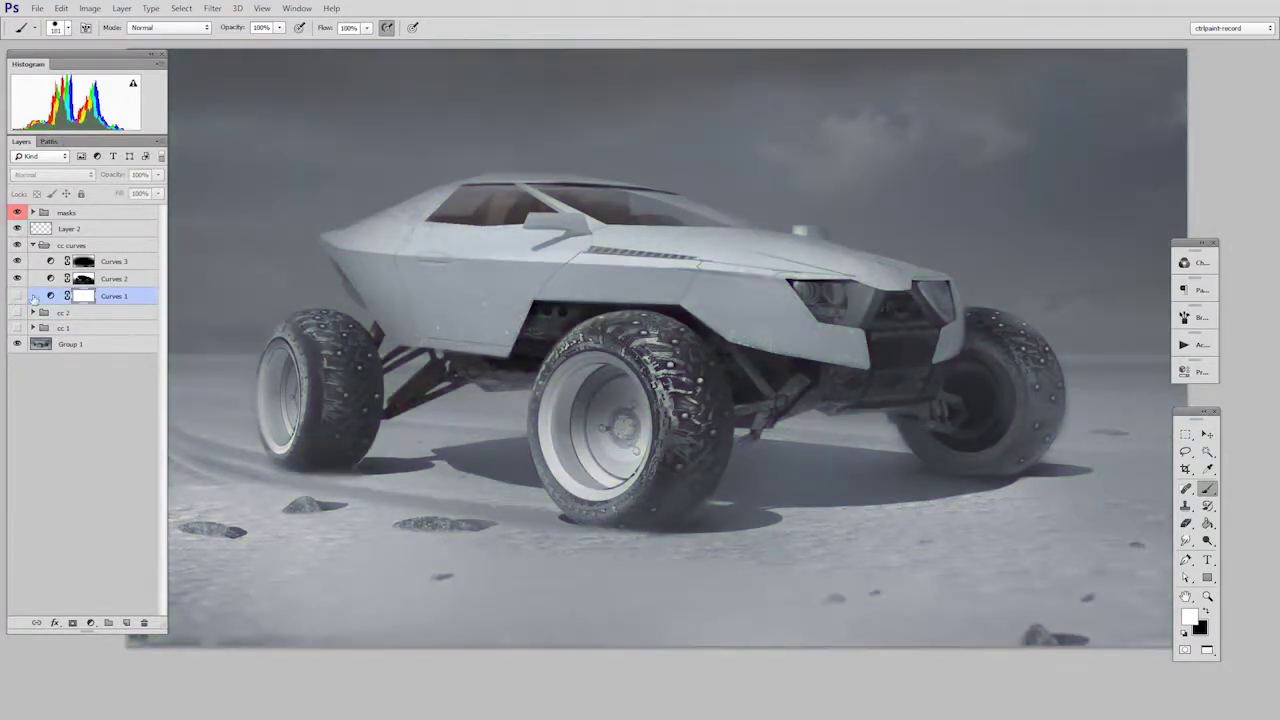
left_click(17, 297)
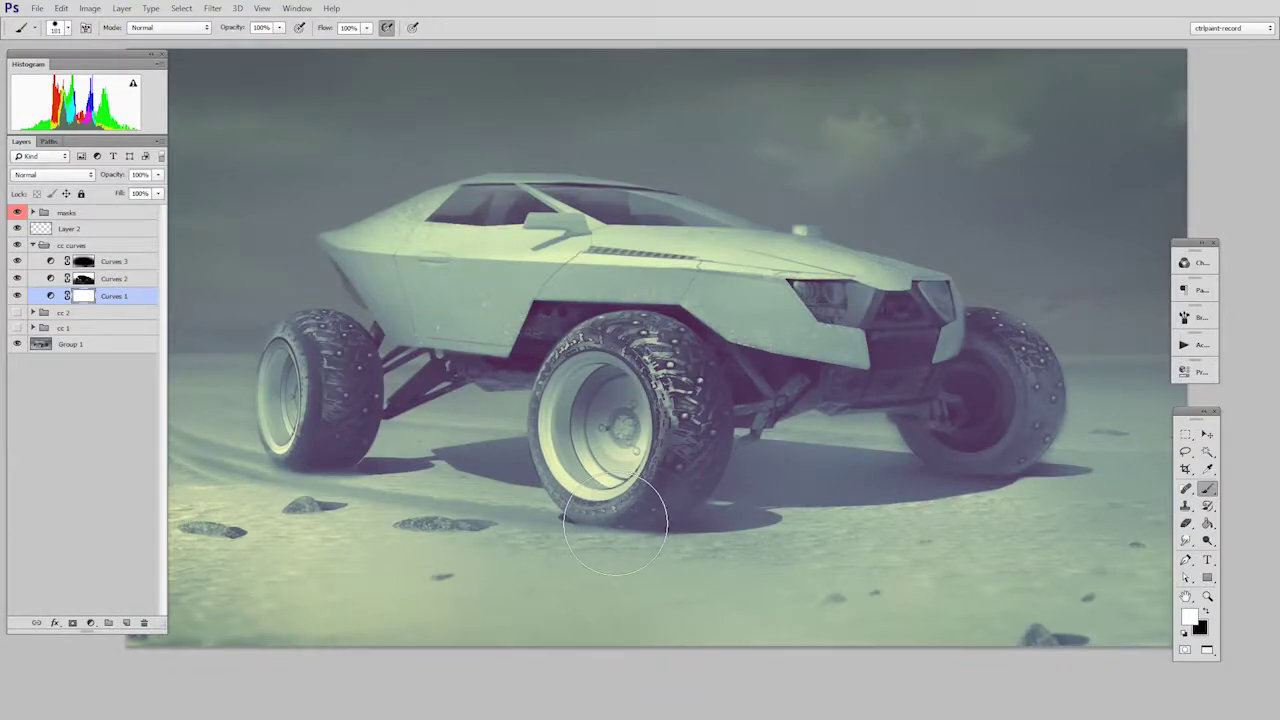
right_click(114, 298)
- Move Curves 1's Underlying Layer black slider right and split it to 64/113
left_click(206, 149)
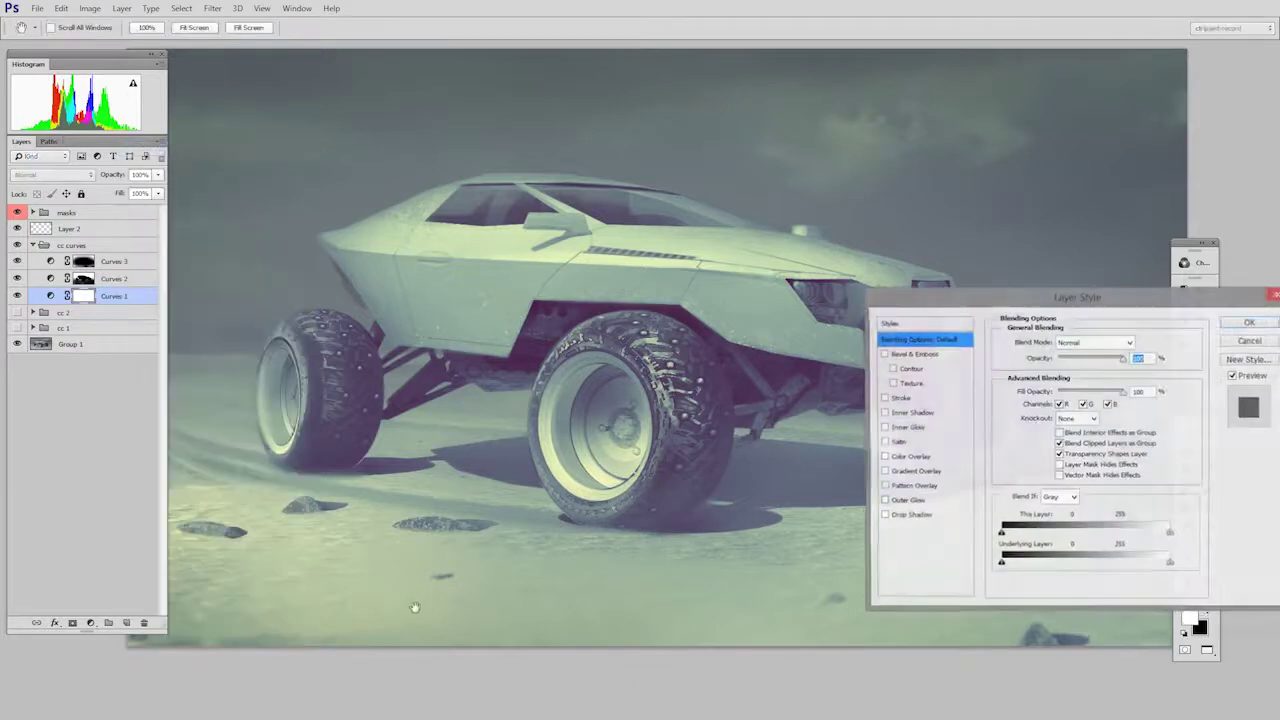
left_click_drag(990, 299, 982, 197)
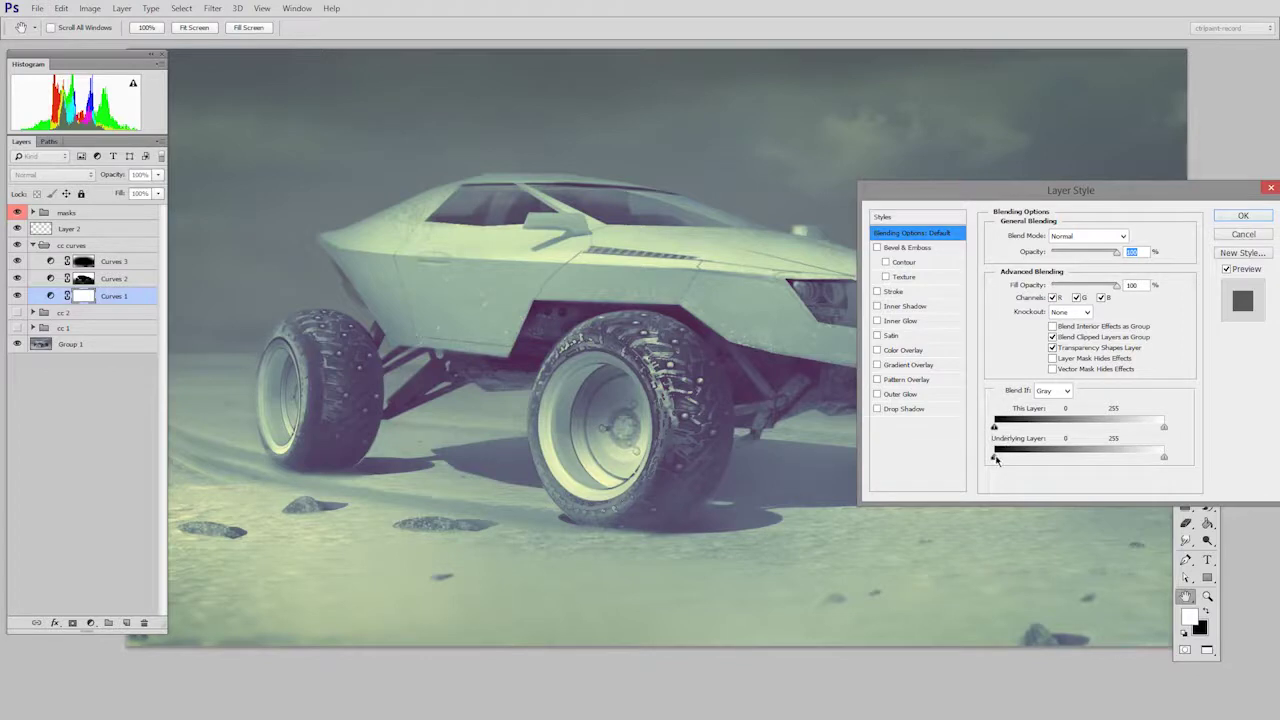
mouse_move(994, 457)
left_mouse_down()
mouse_move(1065, 458)
mouse_move(1052, 460)
left_mouse_up()
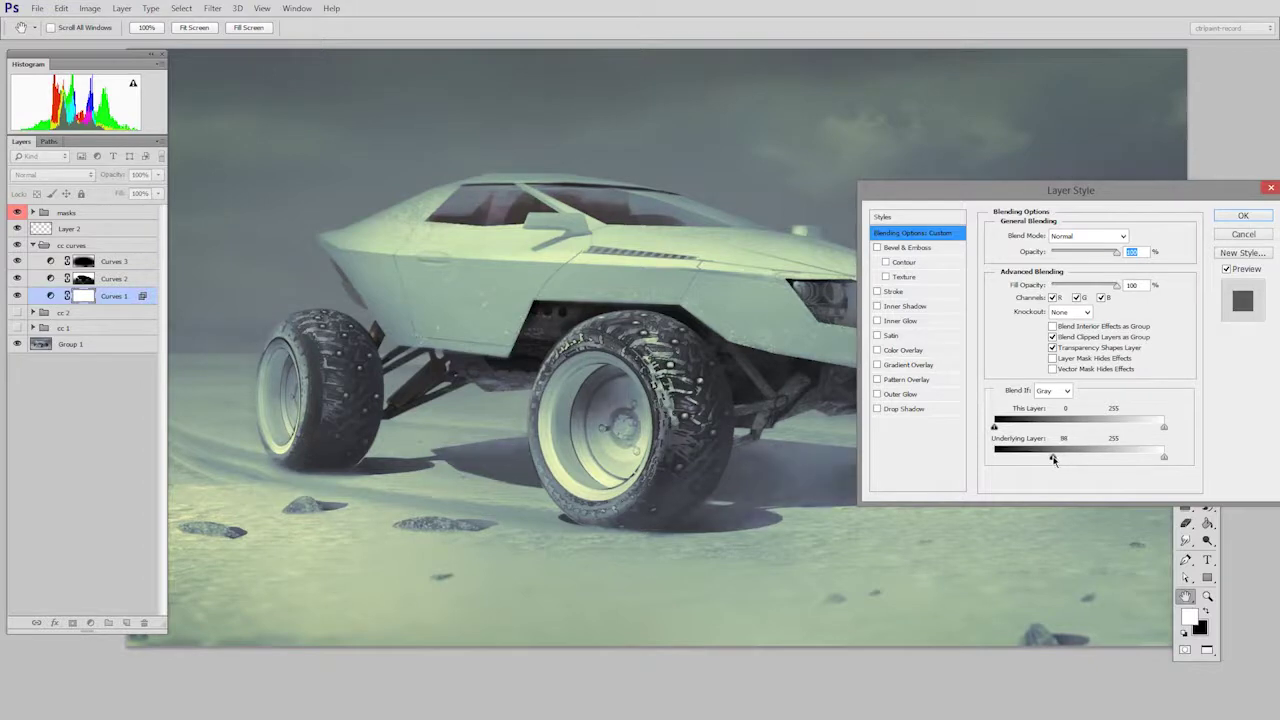
mouse_move(1052, 460)
left_mouse_down()
mouse_move(1037, 458)
mouse_move(1070, 457)
mouse_move(1040, 462)
left_mouse_up()
- Apply Curves 1's light-tone blend, compare it on and off, and expand the masks group
left_click(1236, 217)
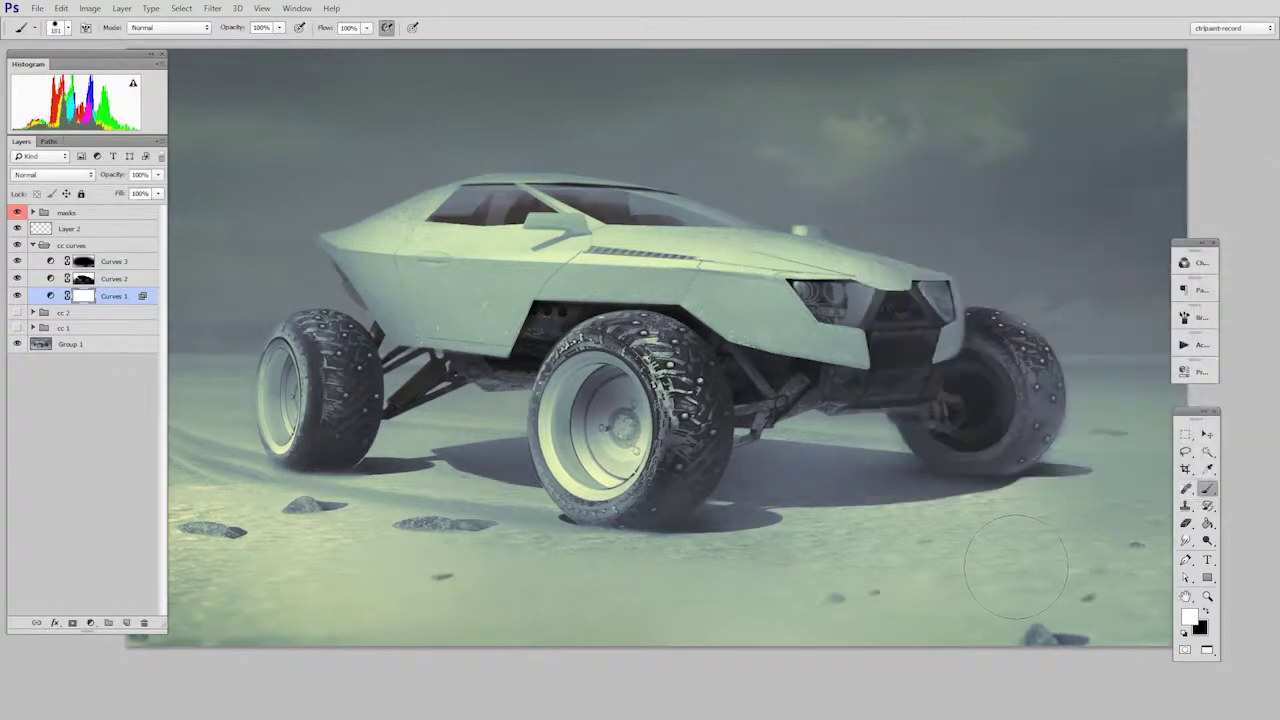
left_click(17, 296)
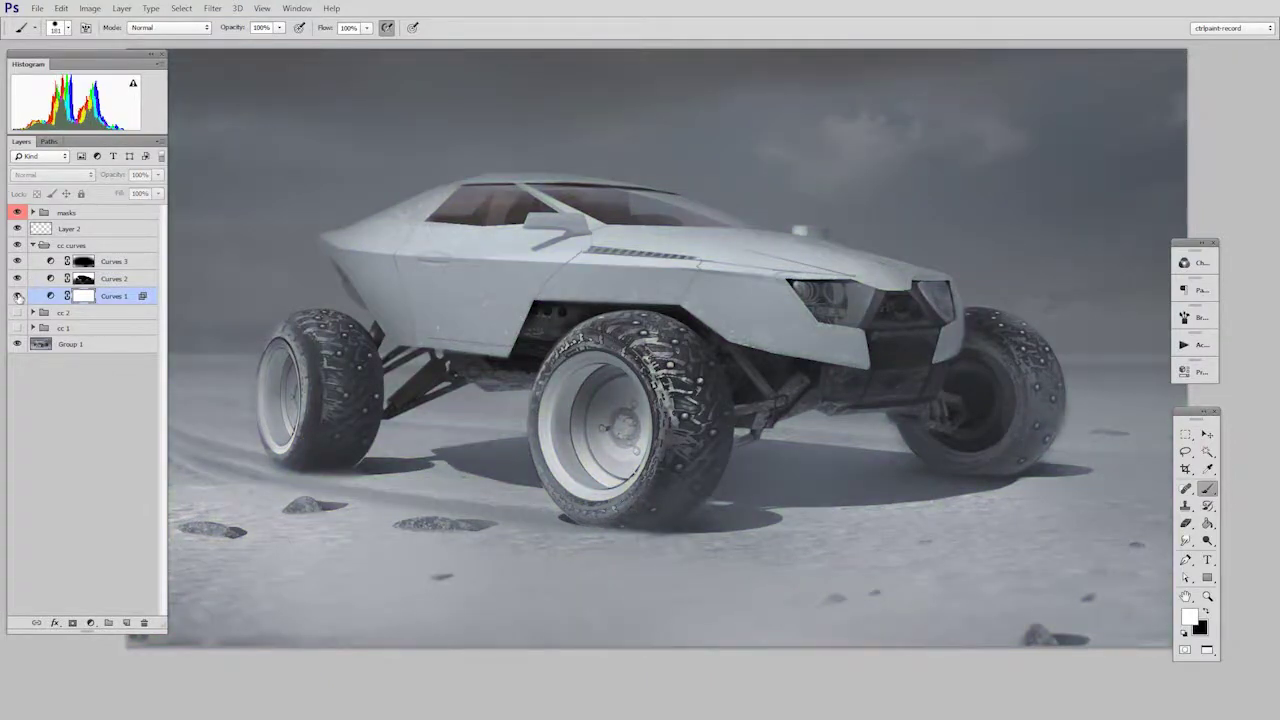
left_click(17, 296)
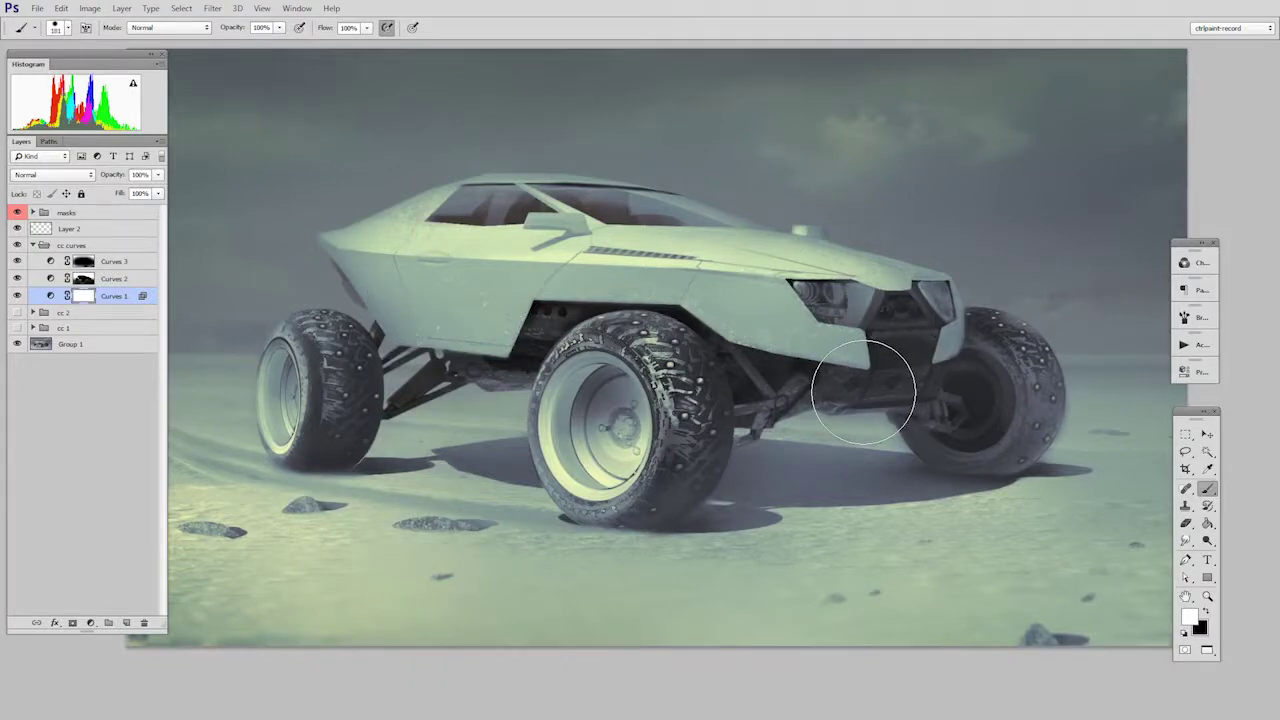
left_click(863, 392)
left_click(32, 212)
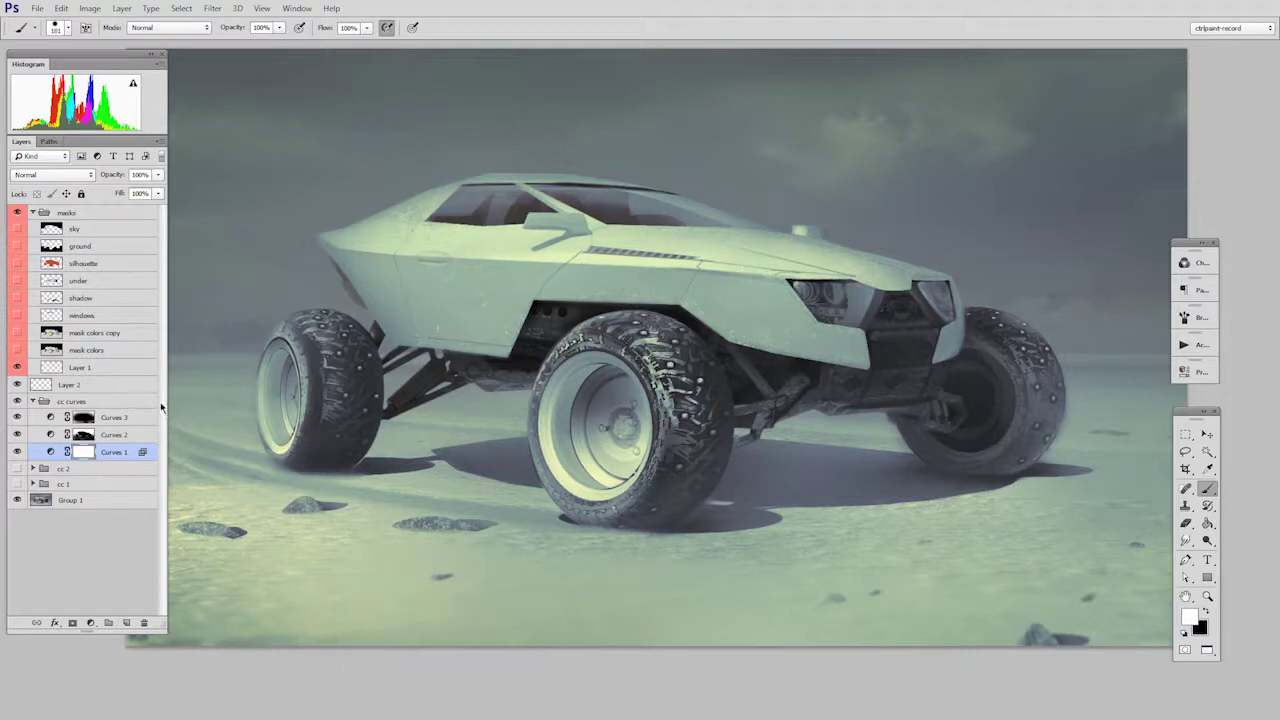
left_click(32, 212)
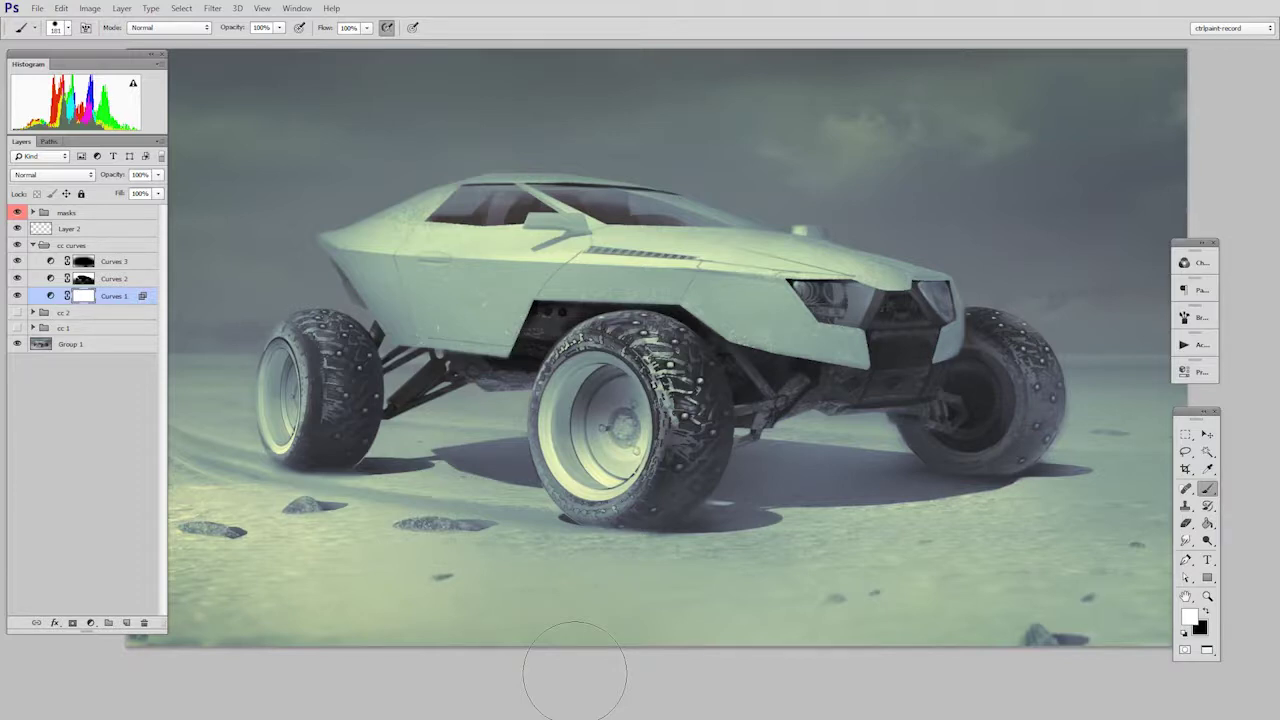
right_click(117, 295)
- Widen Curves 1's split Underlying Layer black slider to 59/121 and confirm
left_click(231, 150)
left_click_drag(1036, 457, 1072, 457)
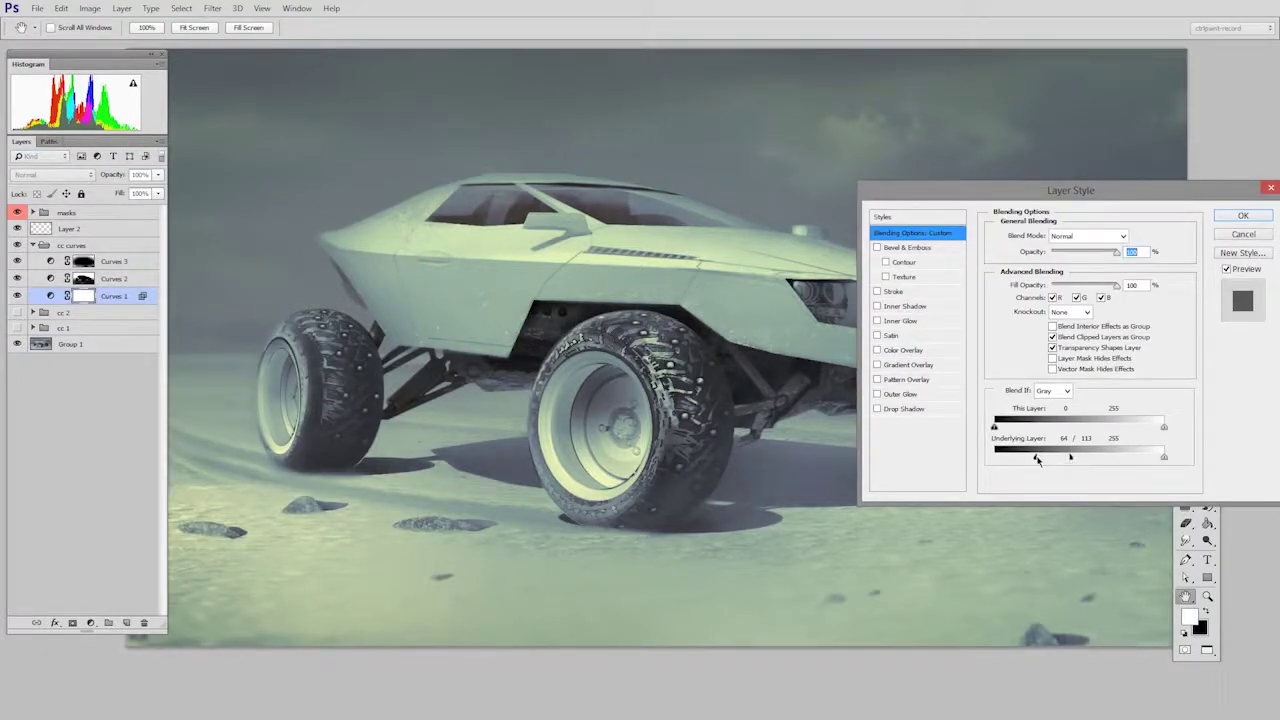
left_click_drag(1036, 457, 1076, 457)
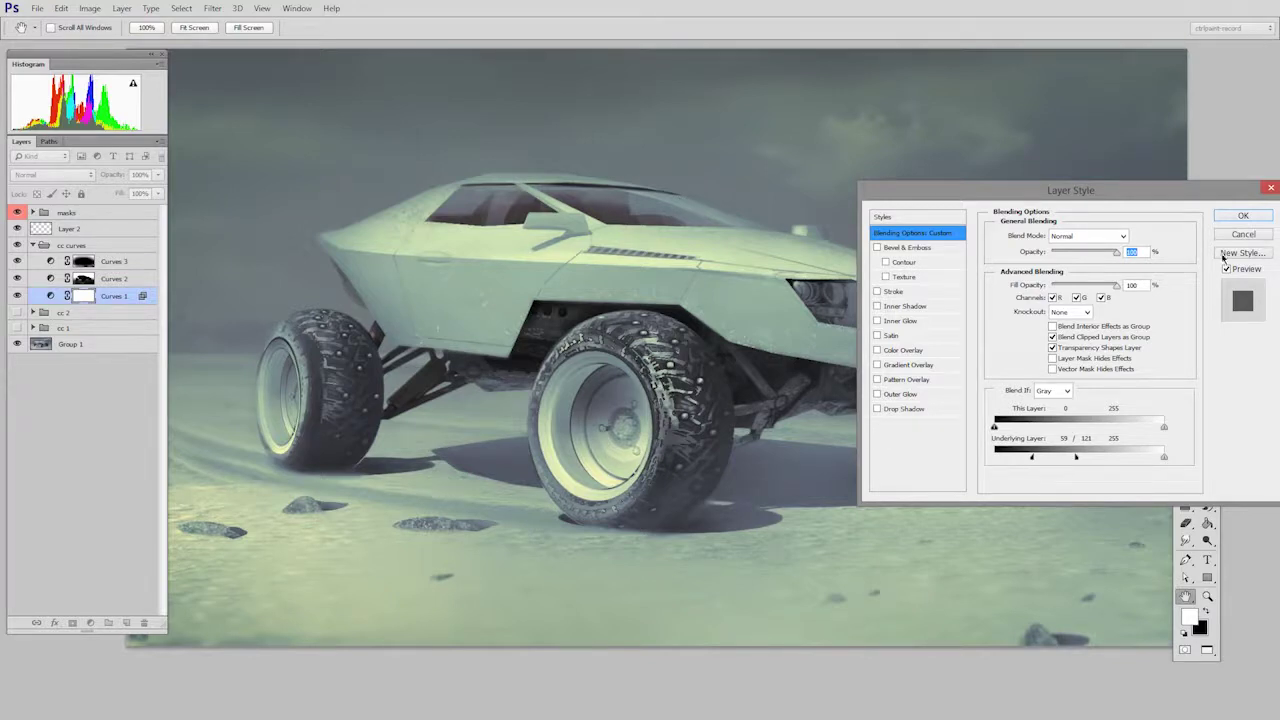
key("Return")
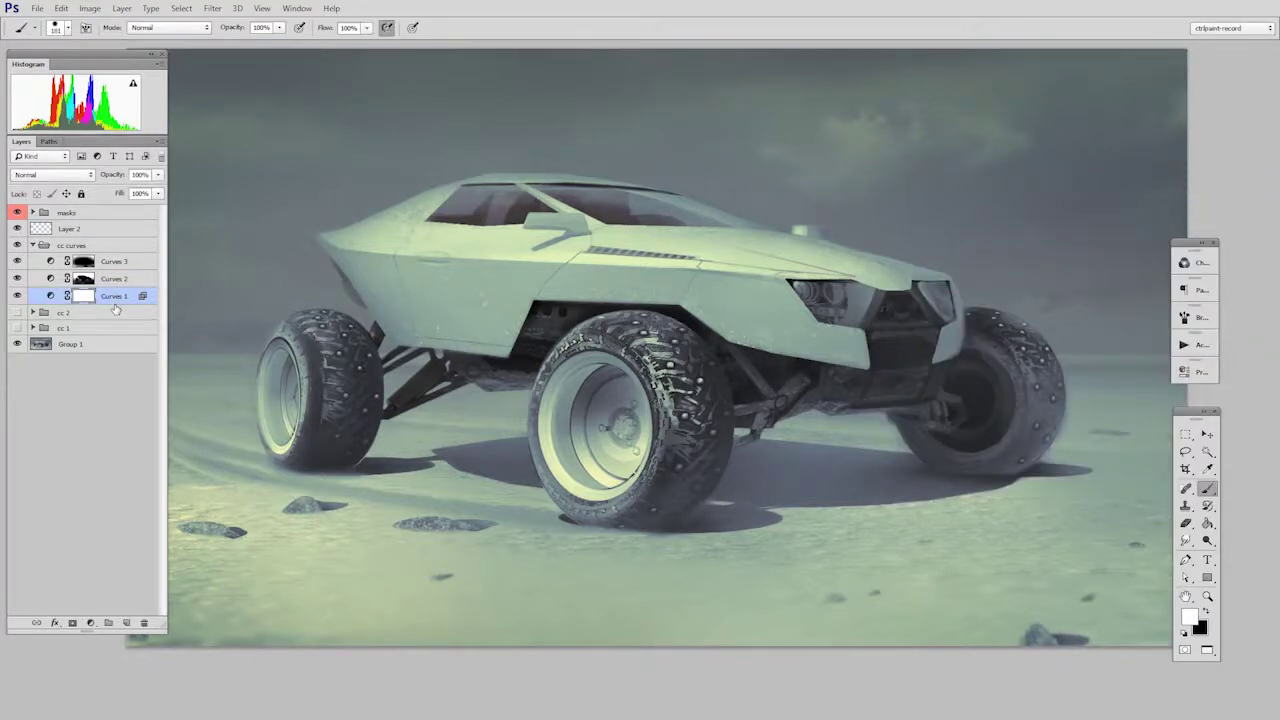